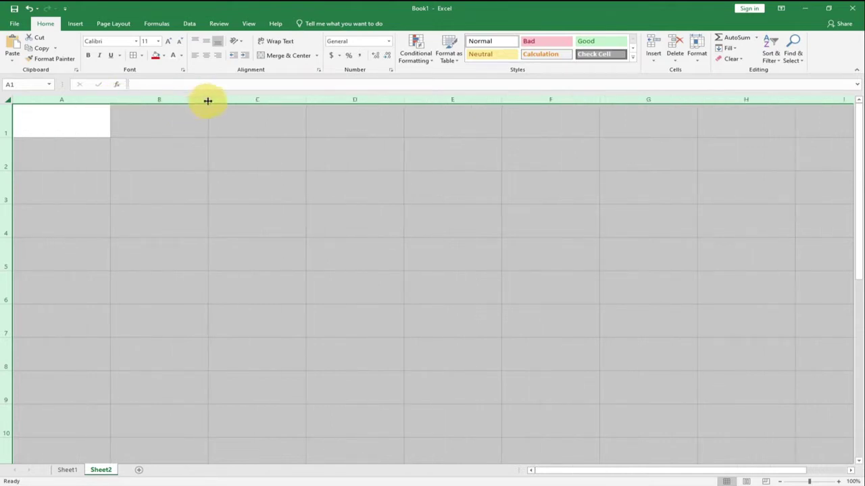
Narrow all columns of the blank Sheet2 equally and reduce the height of all its rows
left_click_drag(205, 101, 194, 100)
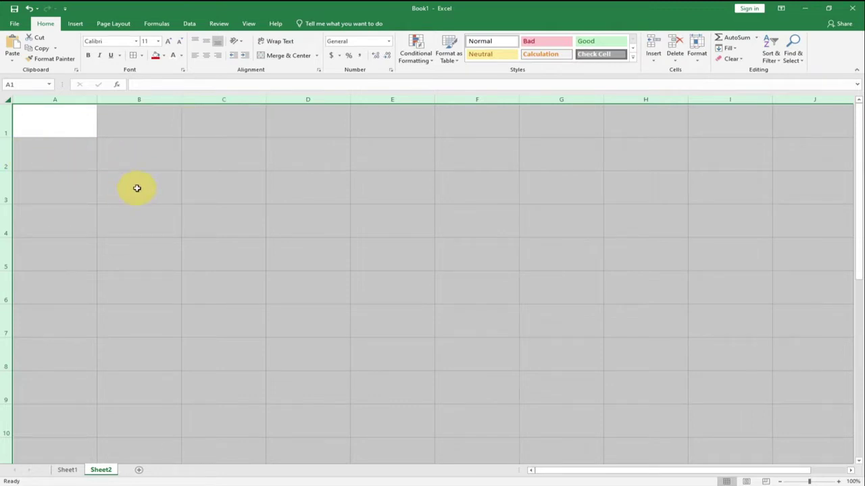
left_click_drag(10, 170, 5, 156)
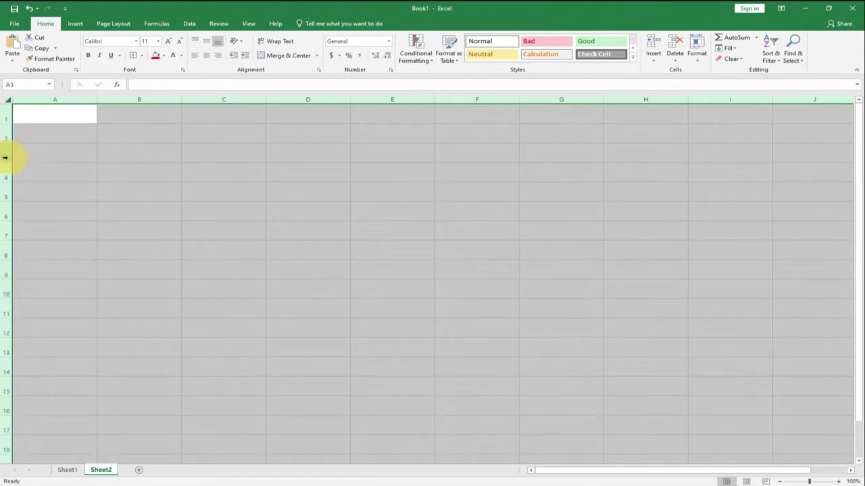
left_click_drag(8, 145, 8, 156)
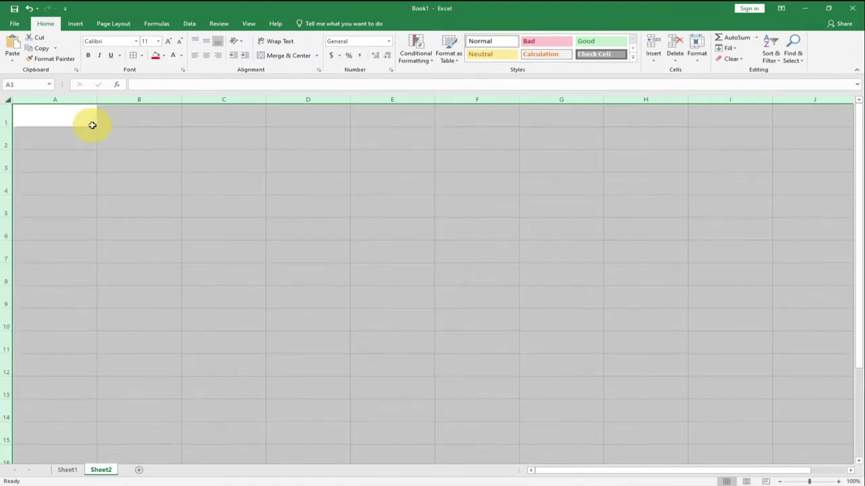
Merge and center cells A1 to F1 for the tracker's title row
left_click(92, 123)
left_click_drag(79, 119, 483, 115)
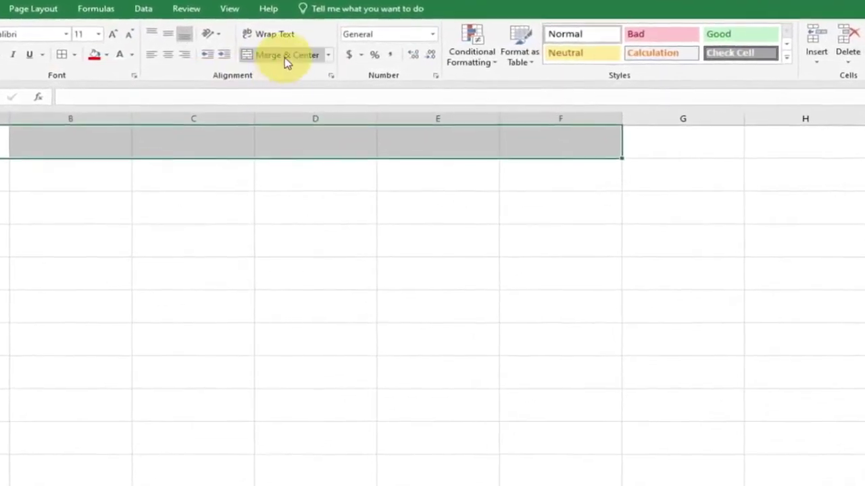
left_click(285, 56)
double_click(221, 154)
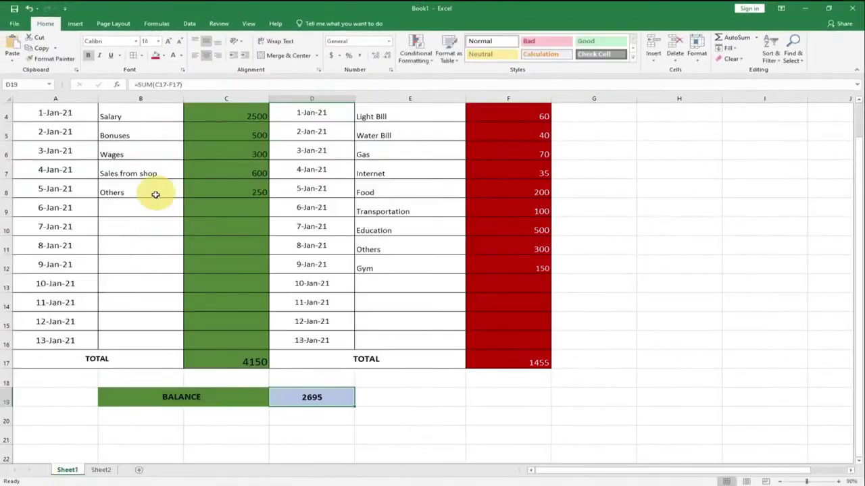
Check the finished tracker on Sheet1, and enter the title "MONTHLY INCOME AN EXPENDITURE TRACKER" in the merged row 1 of Sheet2
scroll(211, 205, "up", 1)
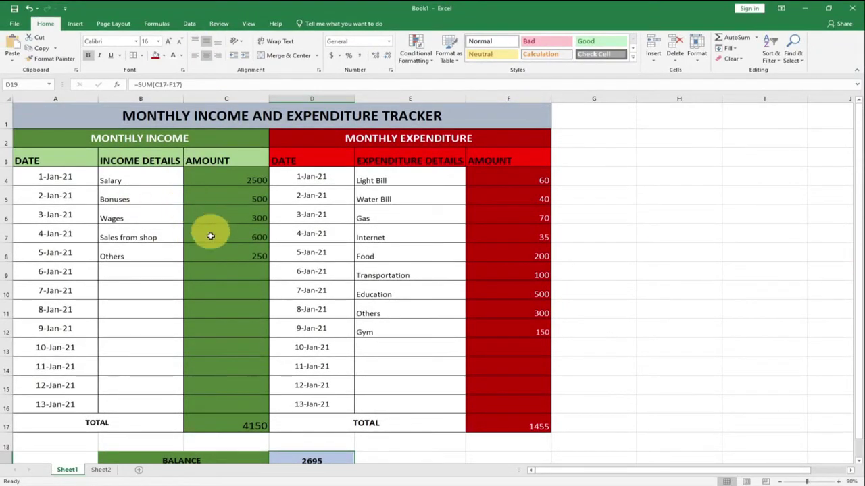
left_click(101, 471)
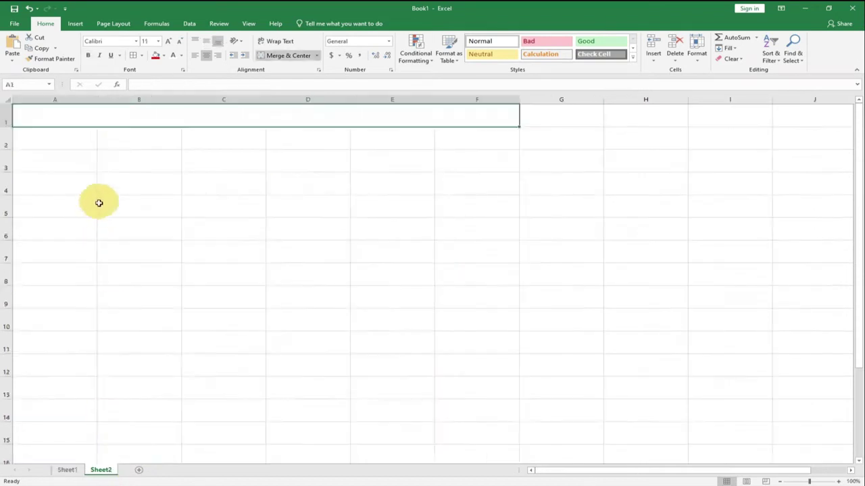
double_click(151, 119)
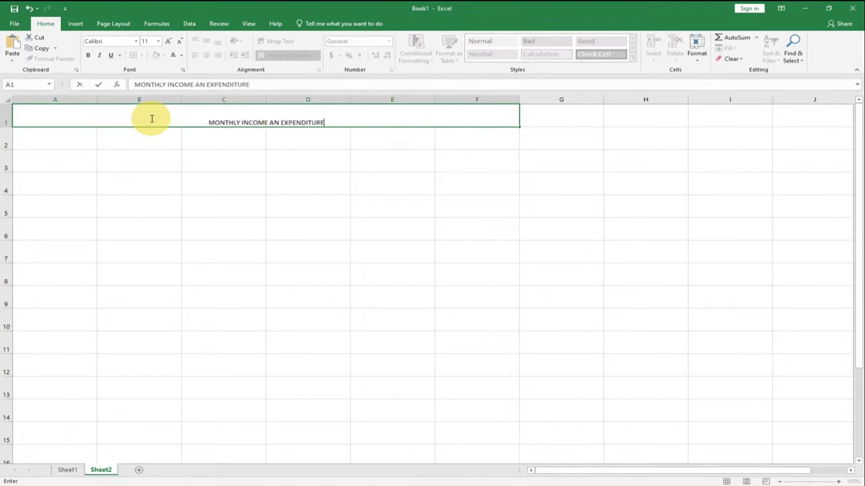
type("RU")
type("CKER")
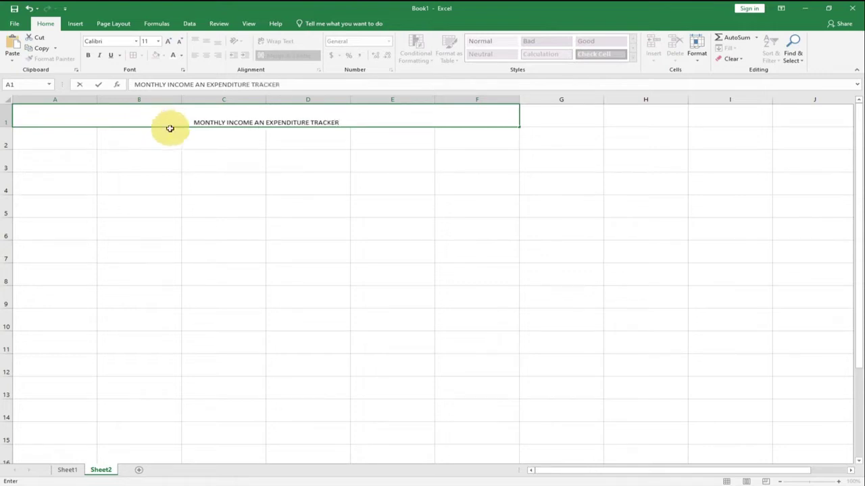
left_click(196, 138)
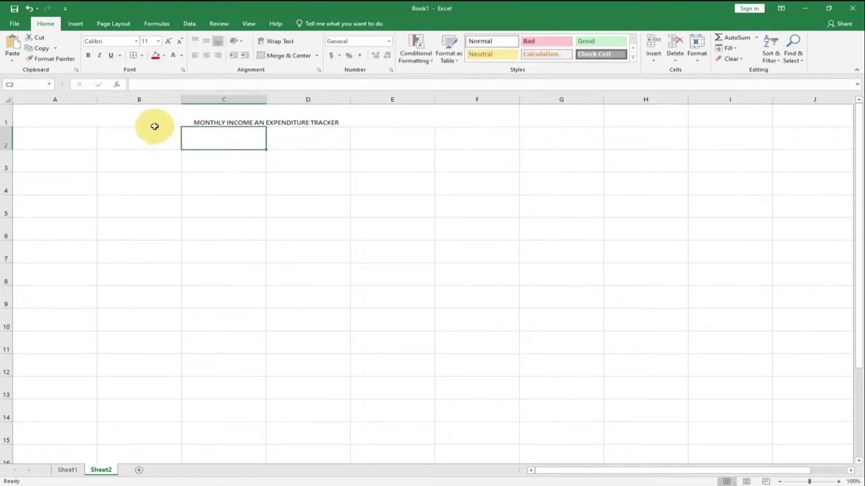
Format the title in row 1 with vertical middle alignment, font size 22 and bold
left_click(154, 126)
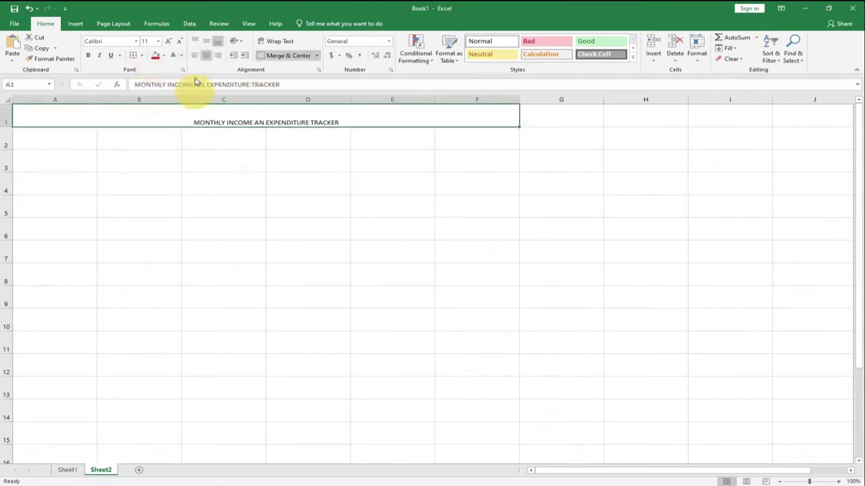
left_click(206, 42)
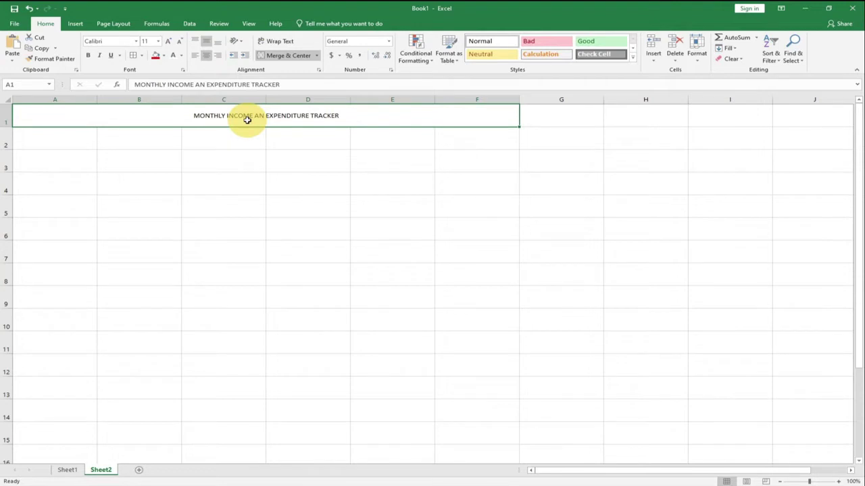
left_click(159, 42)
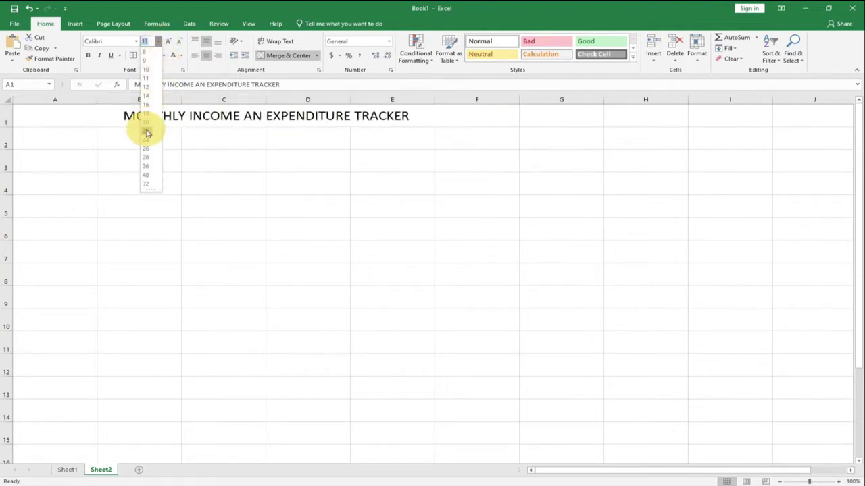
left_click(148, 132)
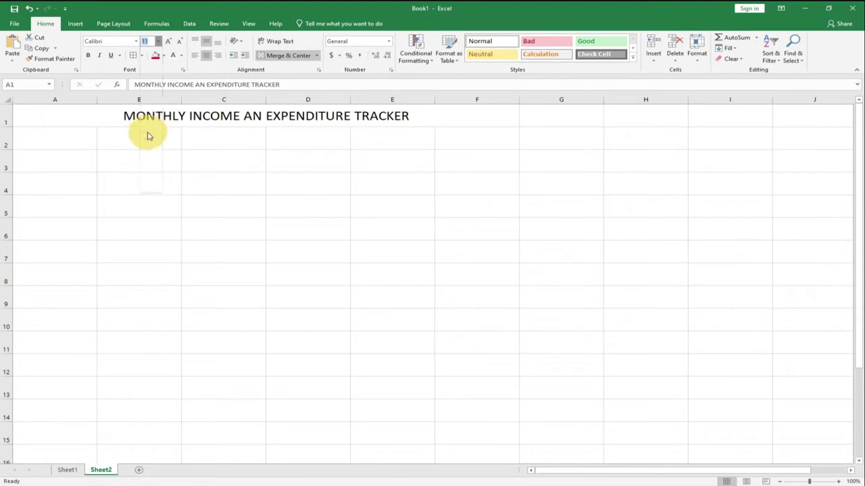
left_click(88, 59)
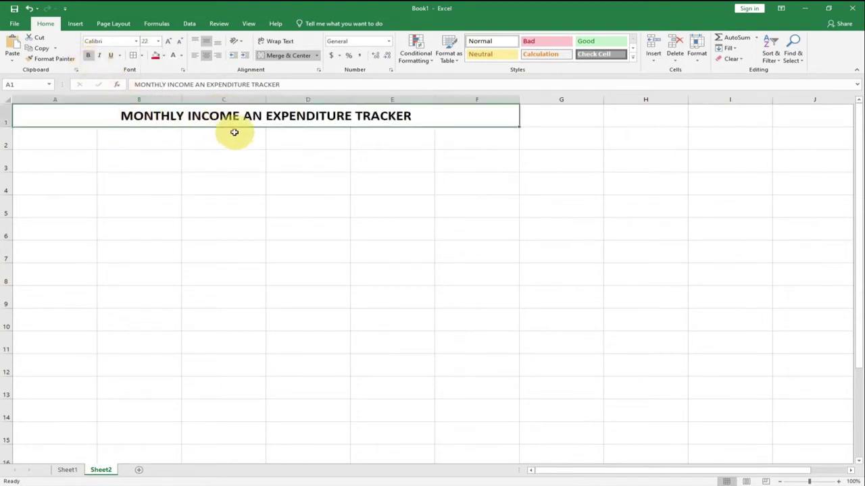
Compare with the model on Sheet1 and fill the title cell on Sheet2 with a light blue-gray theme color
left_click(66, 470)
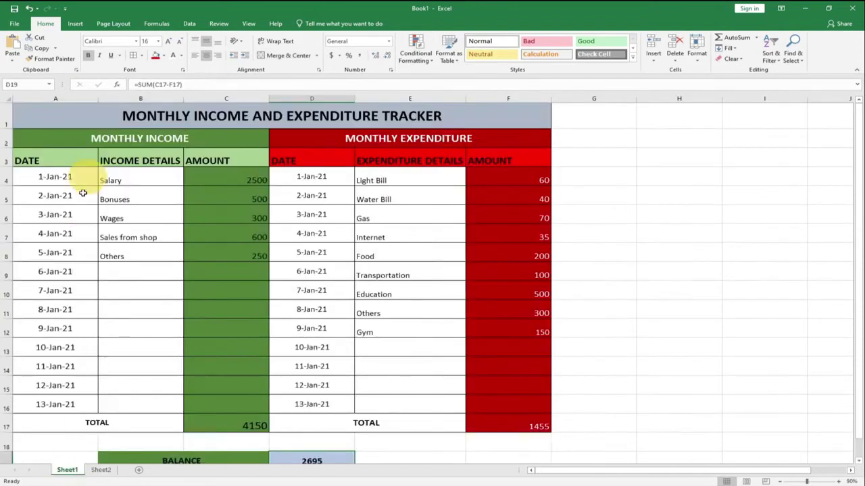
left_click(101, 469)
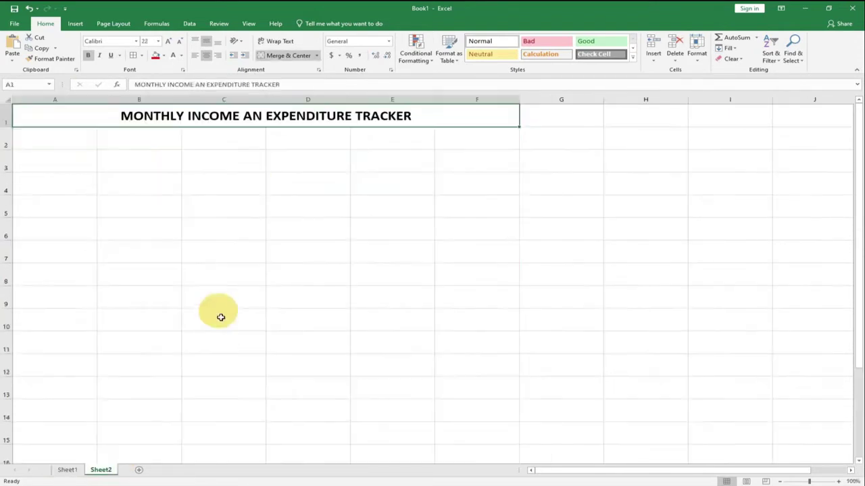
left_click(164, 57)
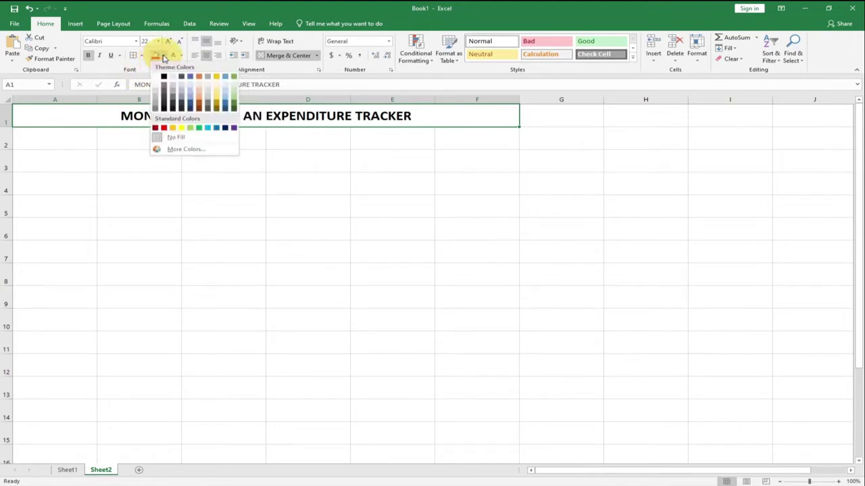
left_click(182, 87)
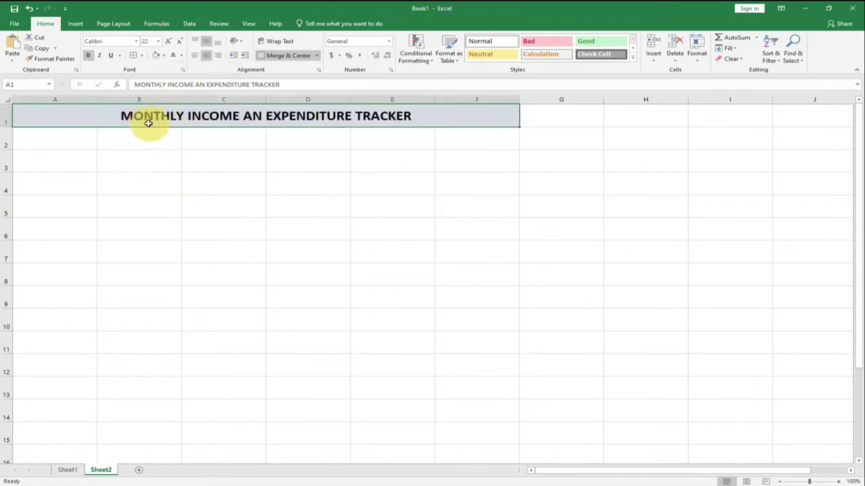
Following the layout on Sheet1, merge and center A2:C2 and D2:F2 on Sheet2 as two section headings
left_click(67, 469)
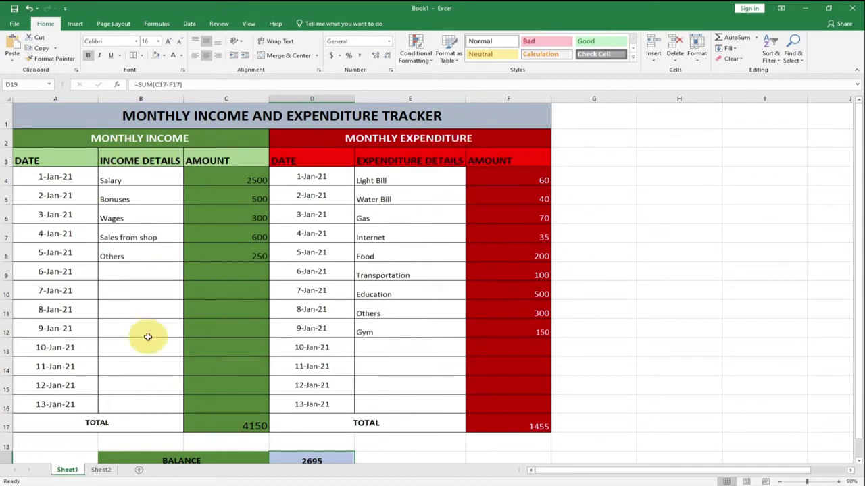
left_click(106, 469)
left_click_drag(64, 141, 194, 137)
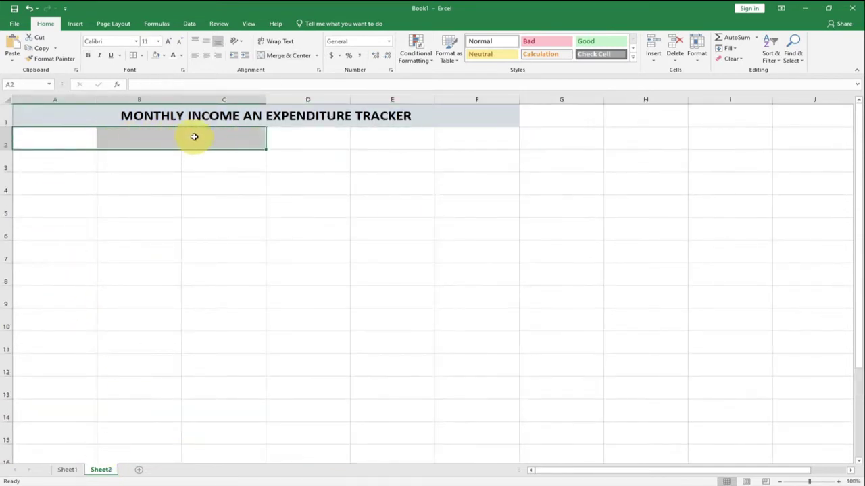
left_click(283, 54)
left_click_drag(305, 140, 452, 142)
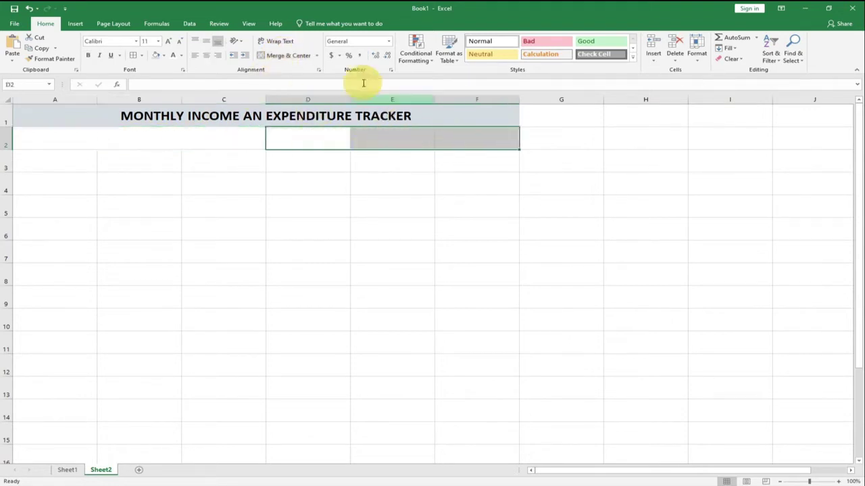
left_click(283, 56)
Enter "MONTHLY INCOME" in merged cell A2 and "MONTHY EXPENDITURE" in merged cell D2, using Sheet1 as reference
left_click(127, 137)
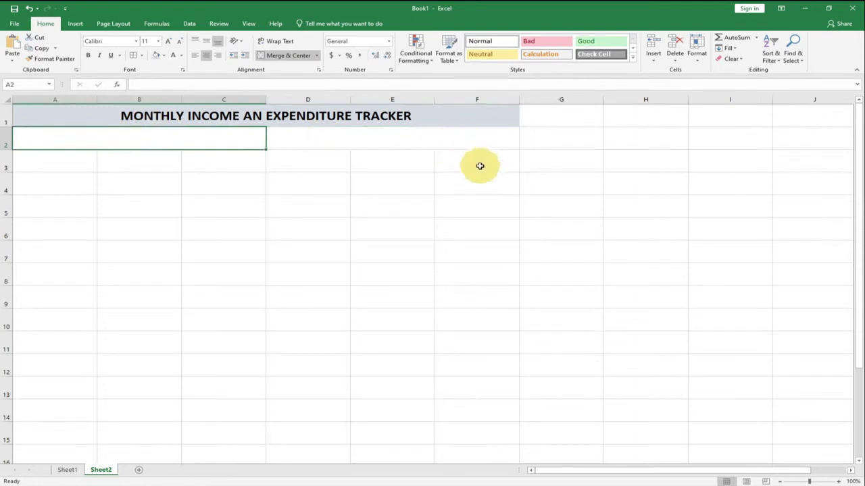
left_click(67, 471)
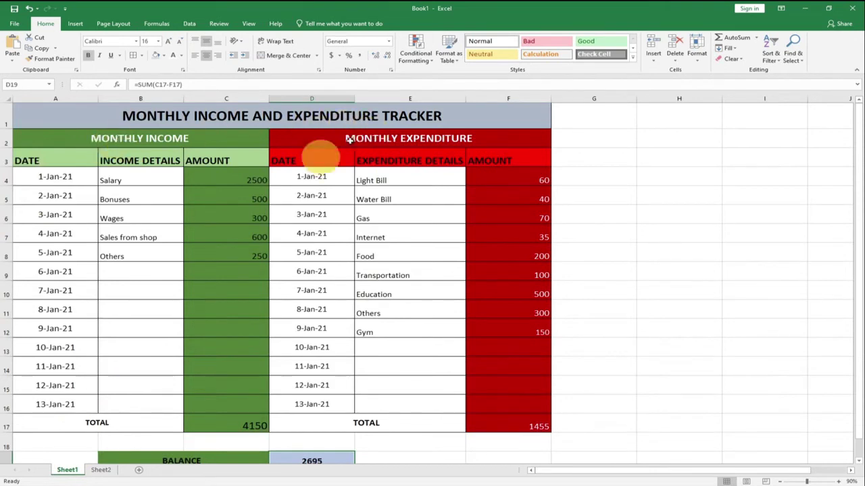
left_click(101, 470)
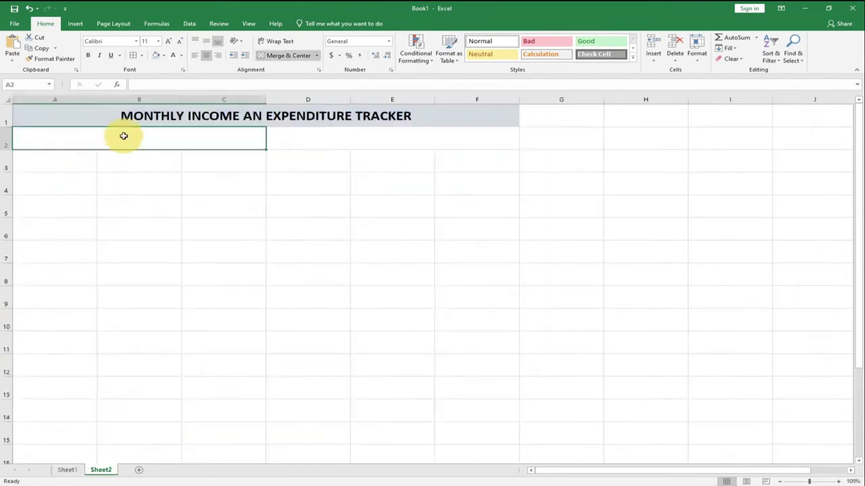
type("M")
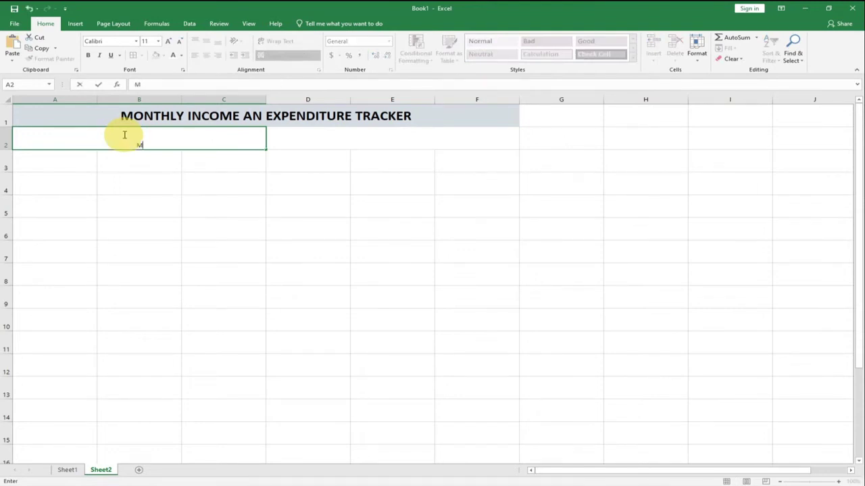
type("NTONTHLY INCOME AN")
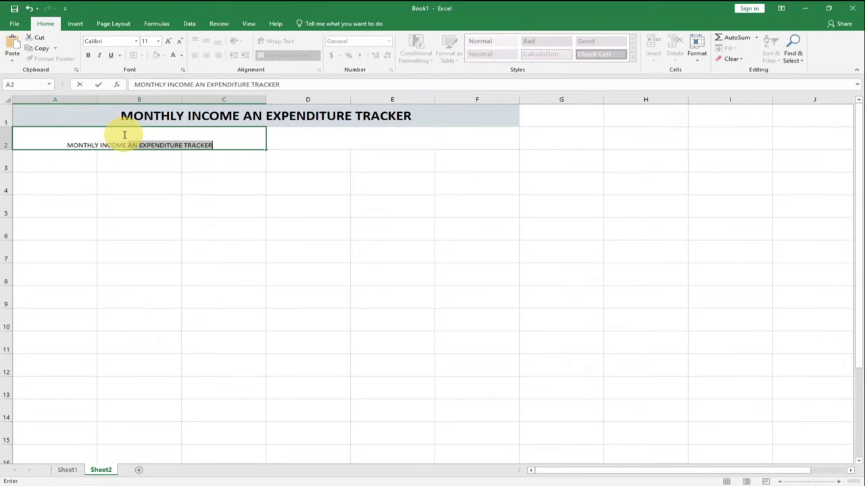
key("BackSpace")
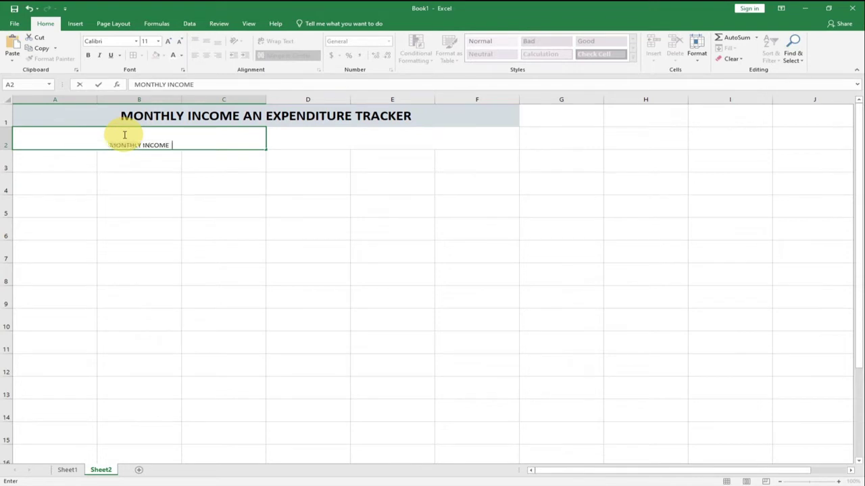
key("Tab")
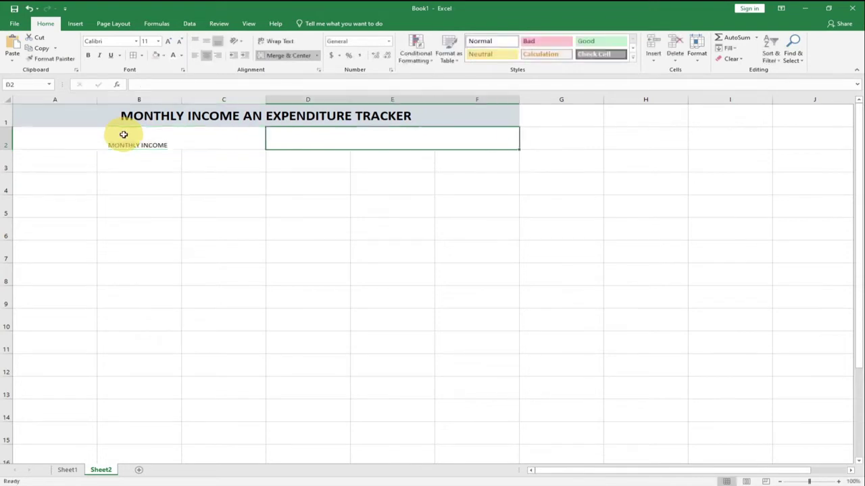
type("MONTHY EXPENDITURE")
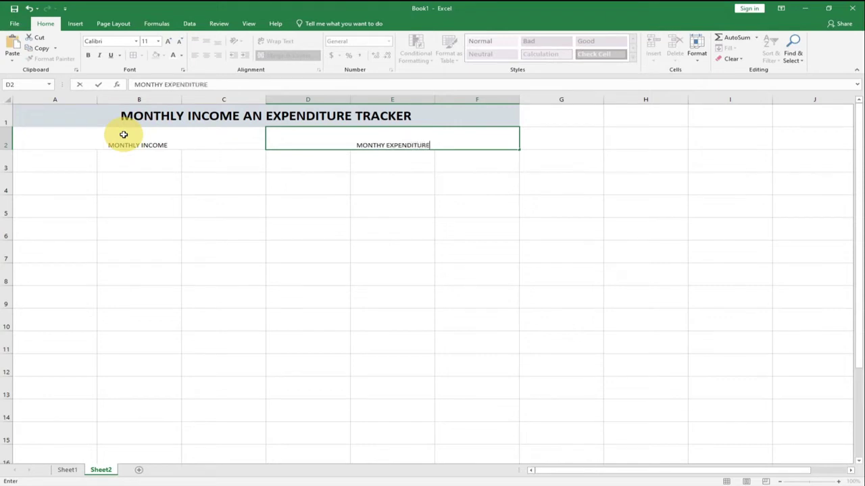
left_click(120, 166)
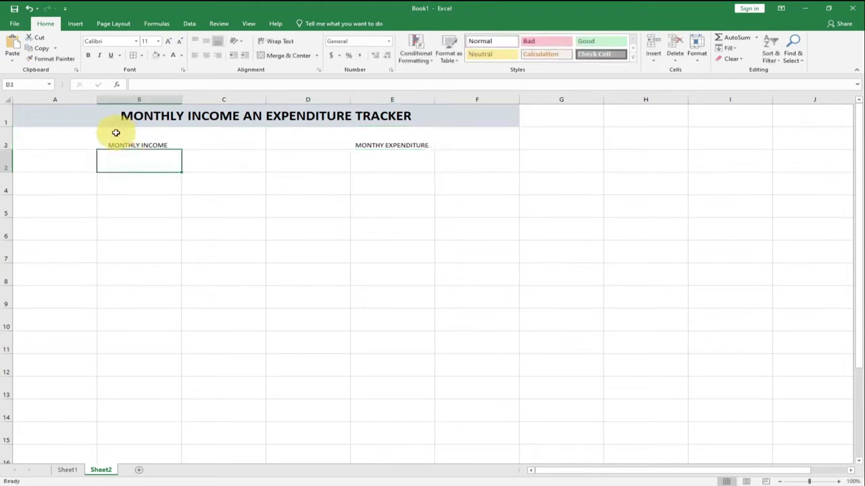
Middle-align the MONTHLY INCOME heading vertically and set its font size to 18
left_click(108, 139)
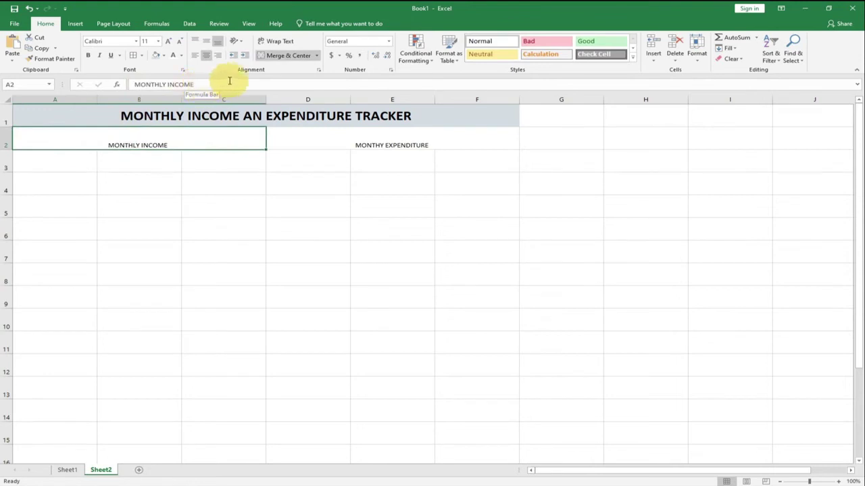
left_click(208, 44)
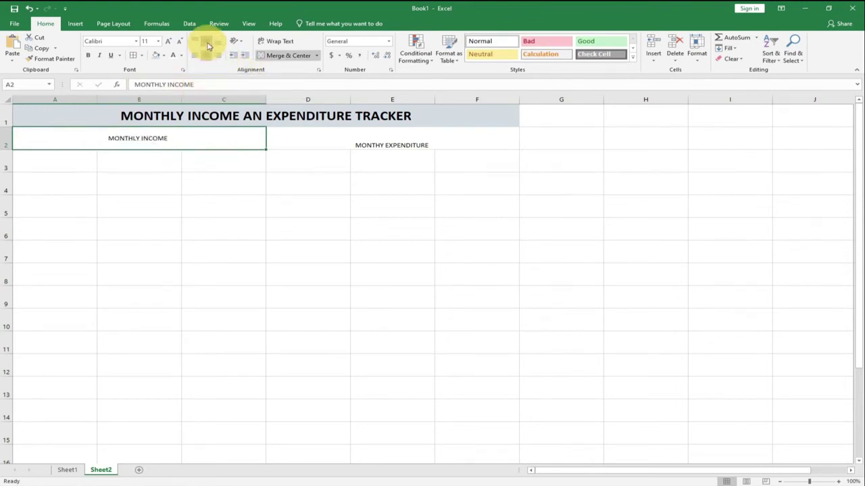
left_click(159, 45)
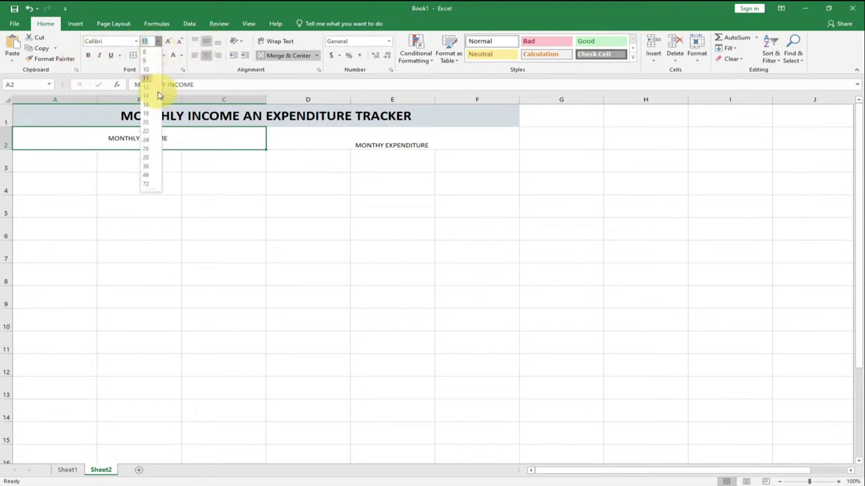
left_click(145, 112)
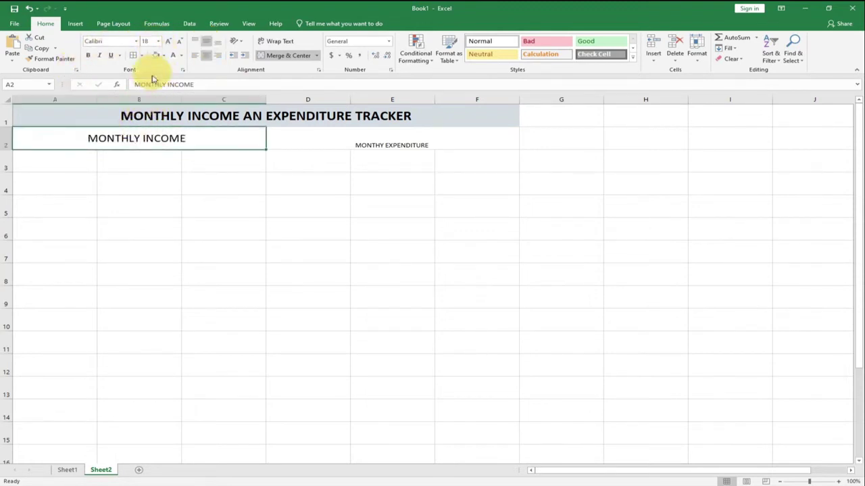
Fill the MONTHLY INCOME heading on Sheet2 with the base green theme color and compare it with the model on Sheet1
left_click(164, 57)
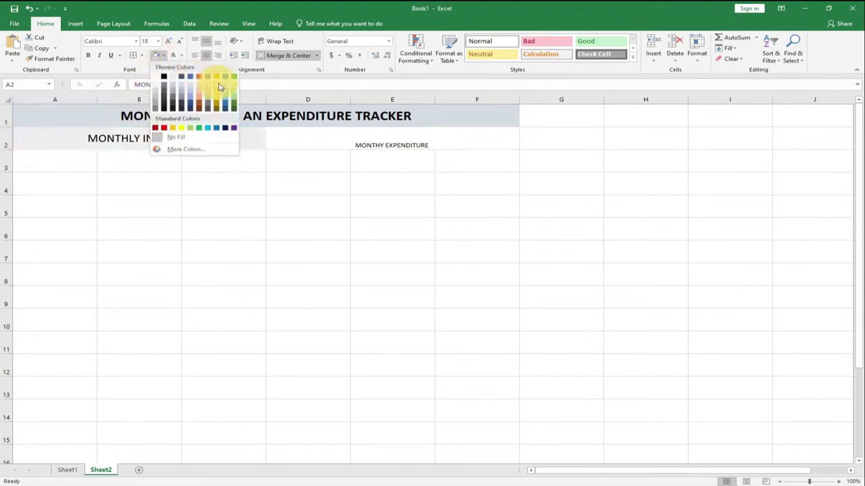
left_click(235, 77)
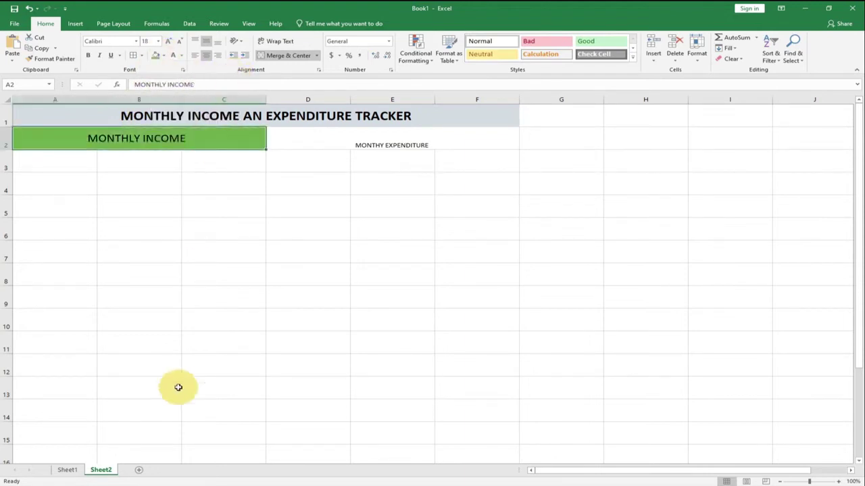
left_click(67, 469)
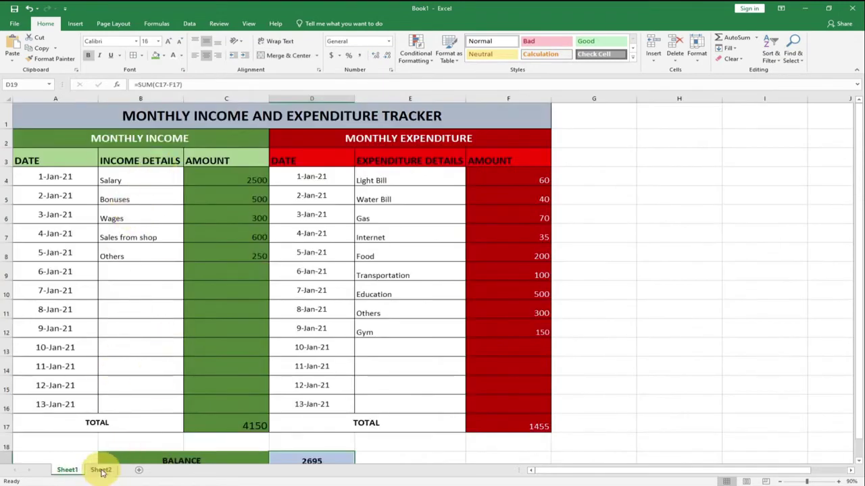
left_click(100, 470)
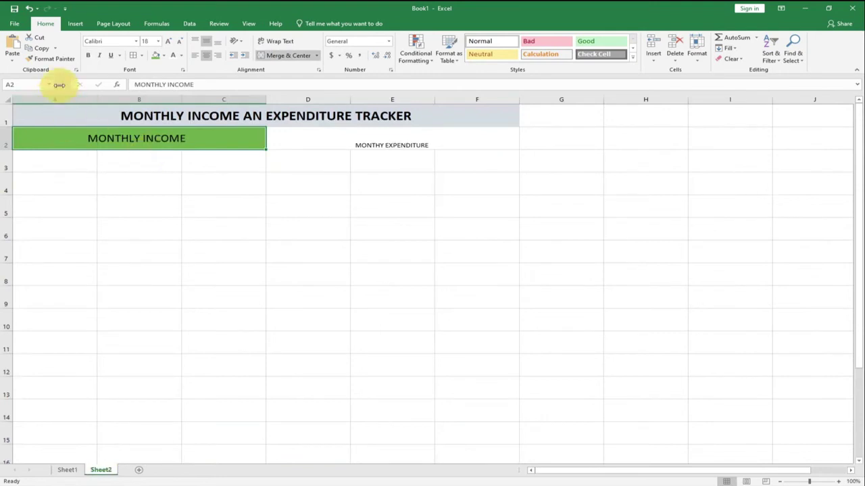
Make the MONTHLY INCOME heading text bold and white
left_click(90, 57)
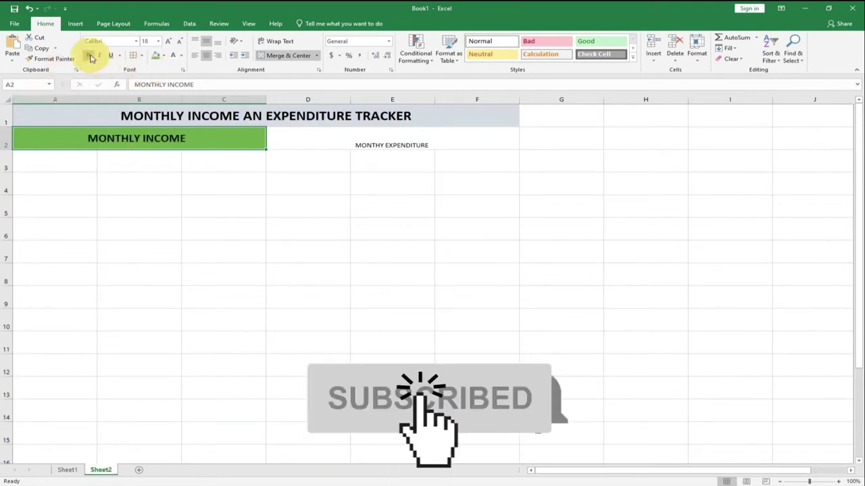
left_click(180, 57)
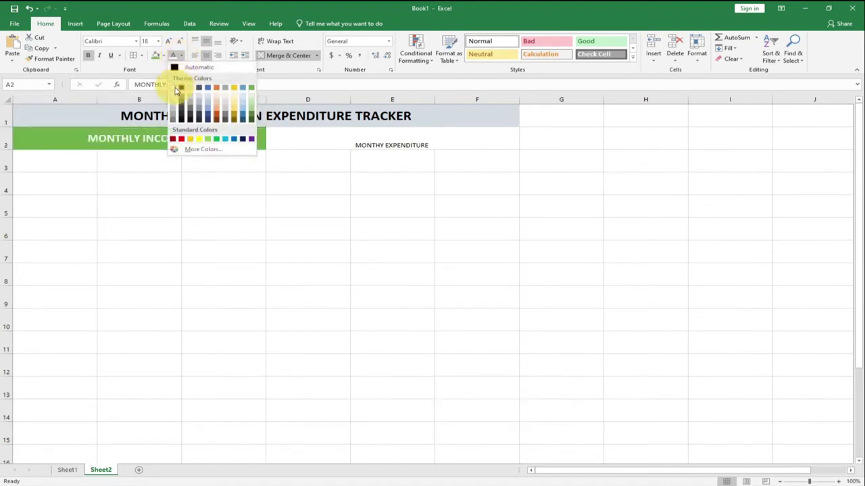
left_click(175, 88)
Middle-align the MONTHY EXPENDITURE heading vertically and make its text bold at font size 18
left_click(305, 141)
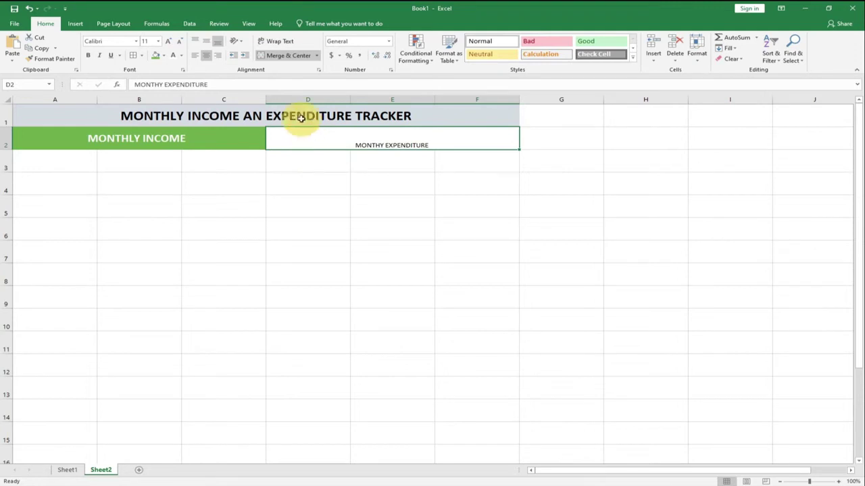
left_click(207, 46)
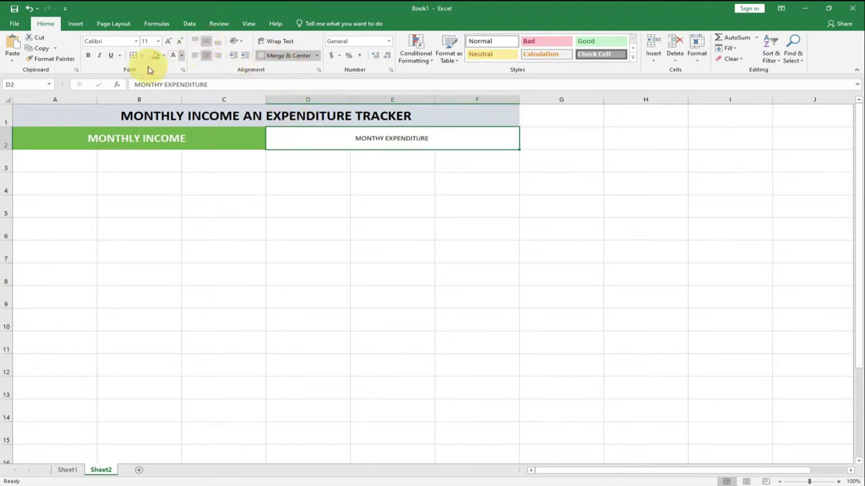
left_click(158, 42)
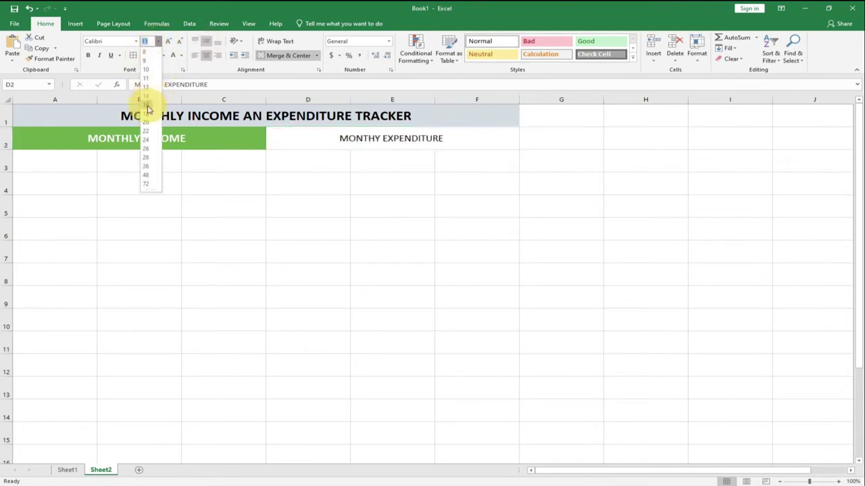
left_click(148, 116)
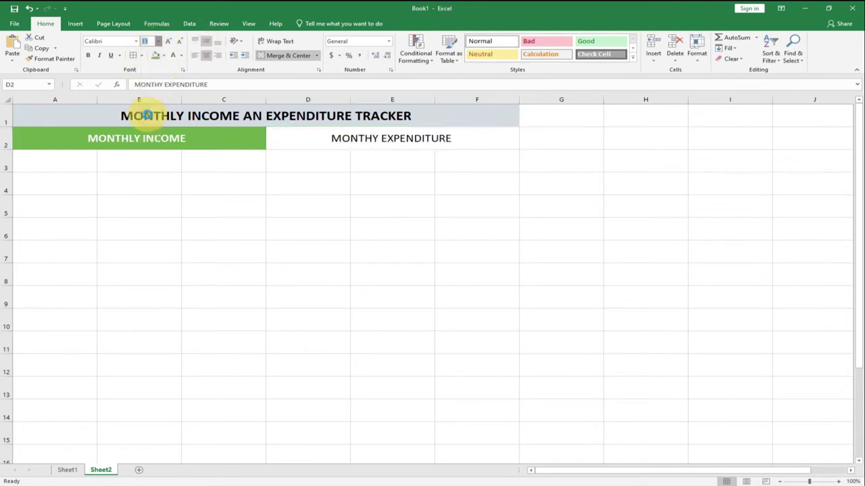
left_click(87, 57)
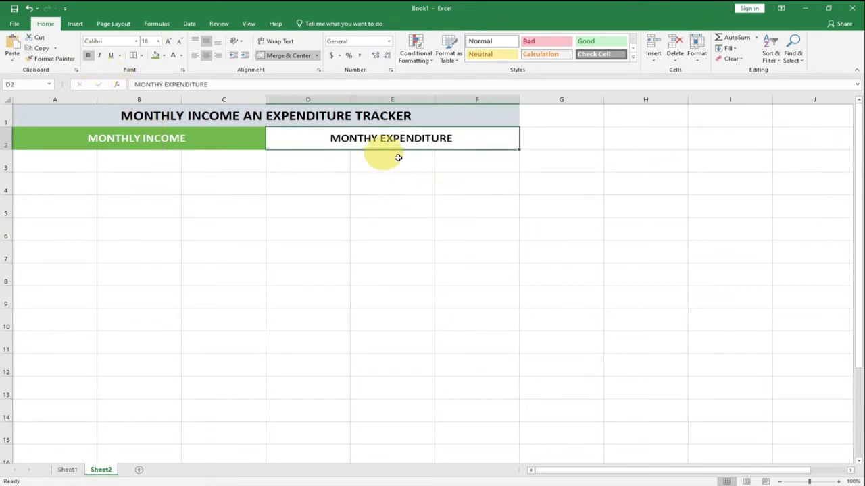
Fill the MONTHY EXPENDITURE heading with standard dark red and set its text color to white
left_click(164, 56)
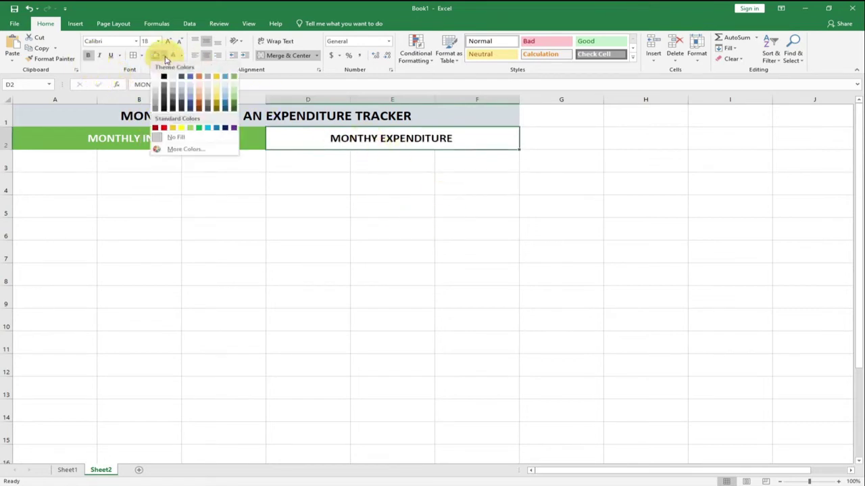
left_click(155, 127)
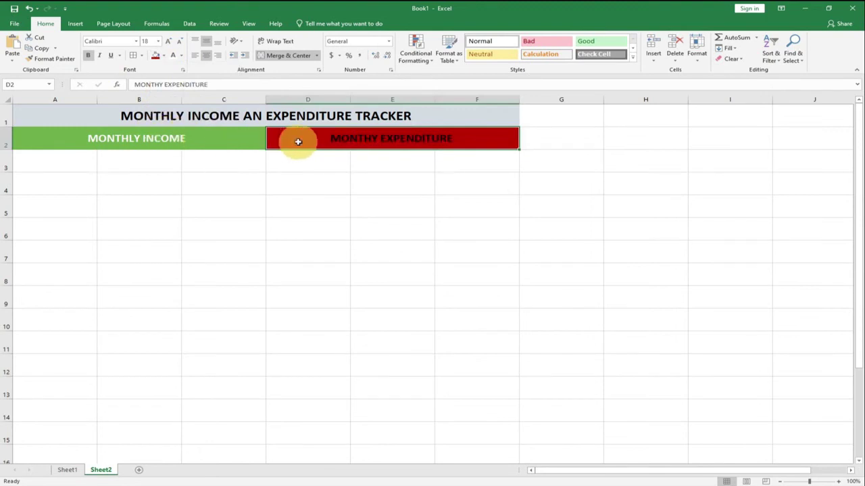
left_click(181, 56)
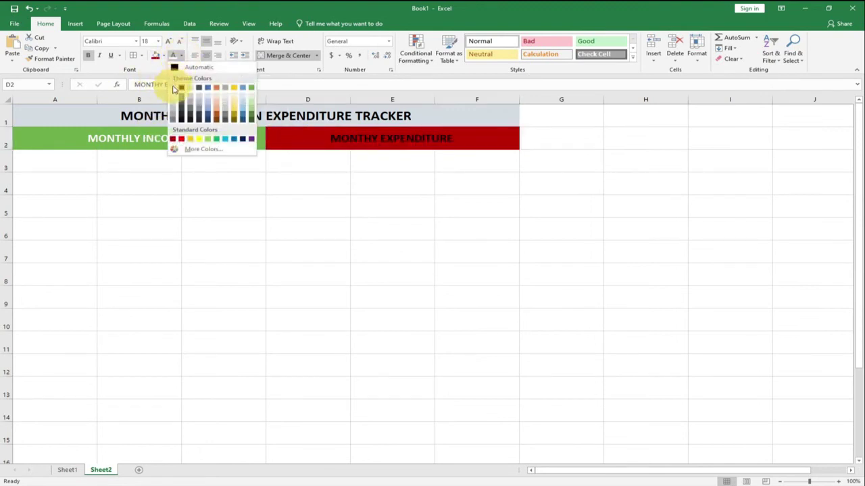
left_click(180, 87)
Following the grid on Sheet1, apply all borders to the range A1:F15 on Sheet2
left_click(218, 162)
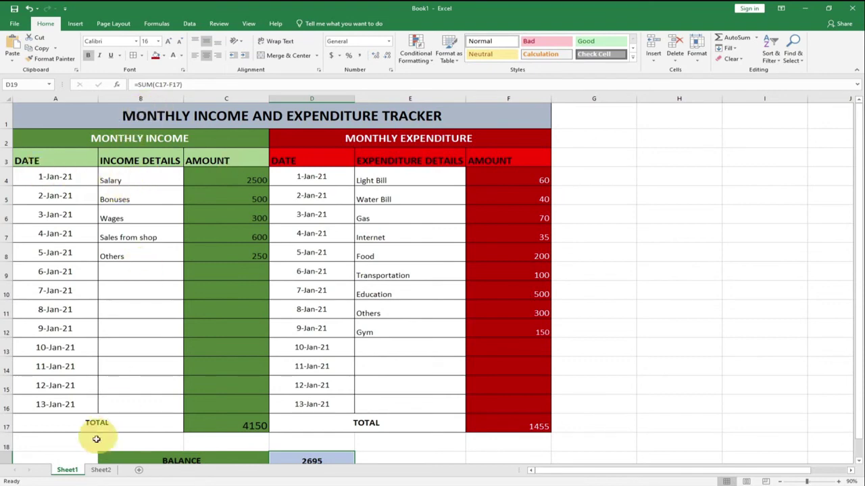
left_click(96, 472)
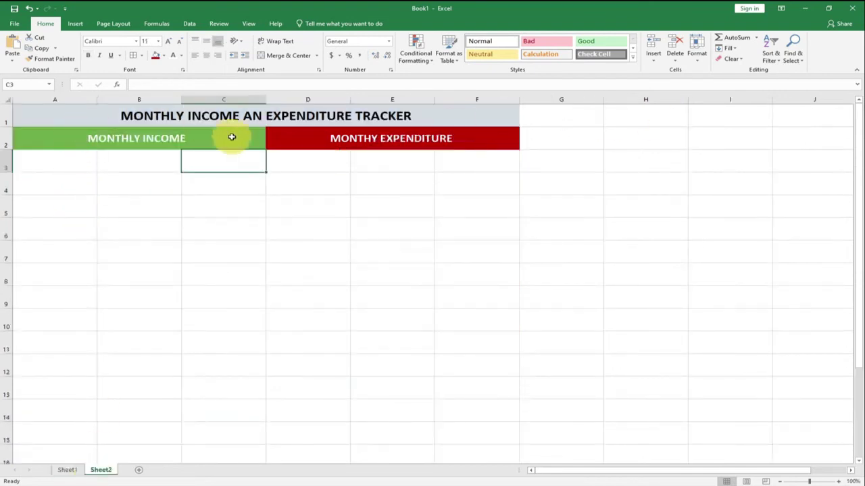
mouse_move(27, 112)
left_mouse_down()
mouse_move(259, 243)
mouse_move(301, 351)
mouse_move(307, 431)
left_mouse_up()
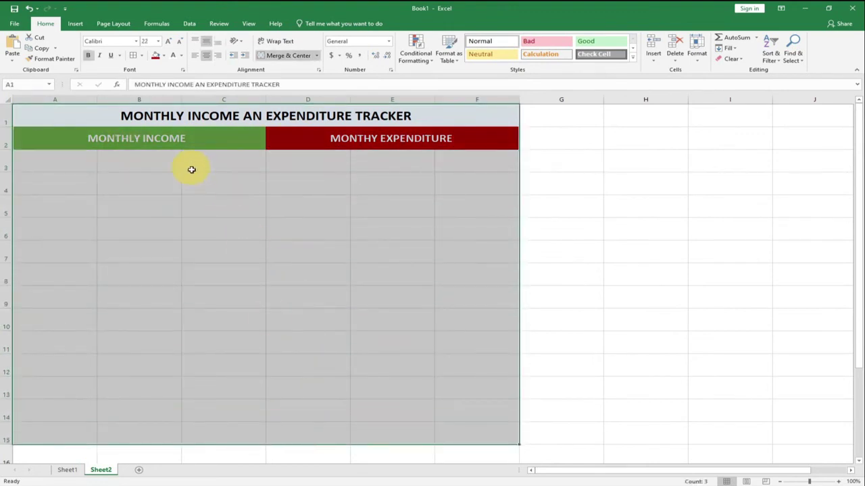
left_click(142, 55)
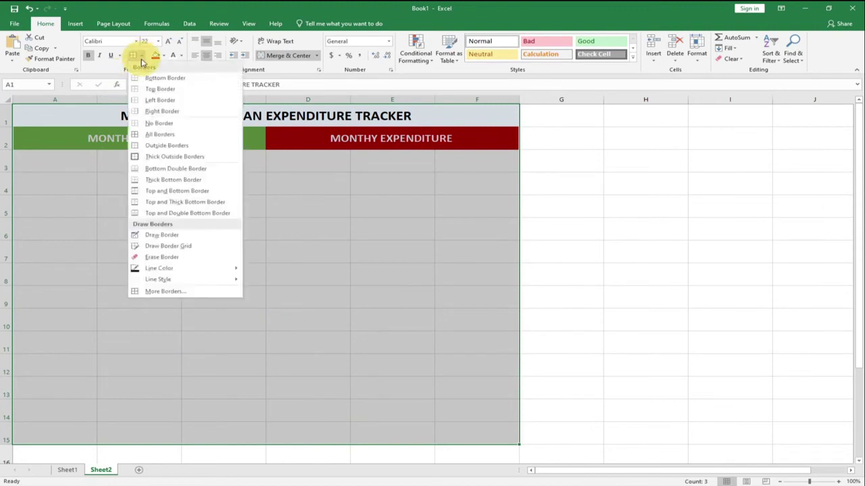
left_click(159, 135)
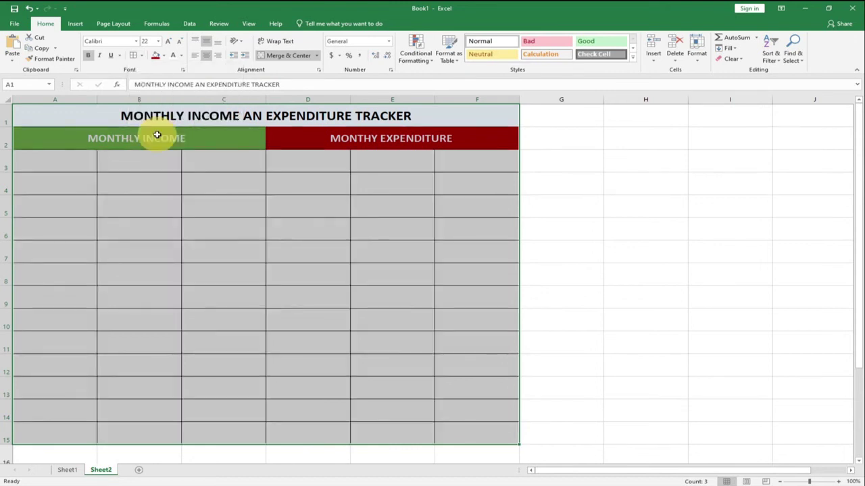
left_click(173, 204)
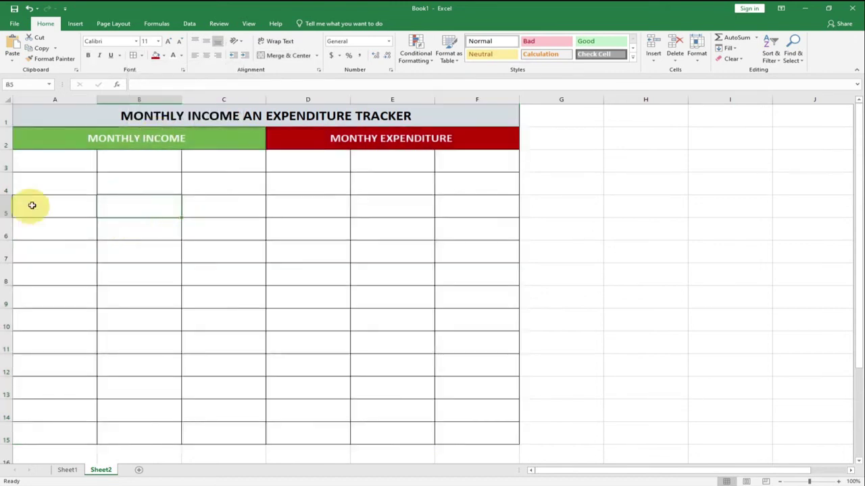
Using Sheet1 as reference, fill the income column header cells A3:C3 on Sheet2 with a light green theme color
left_click(60, 470)
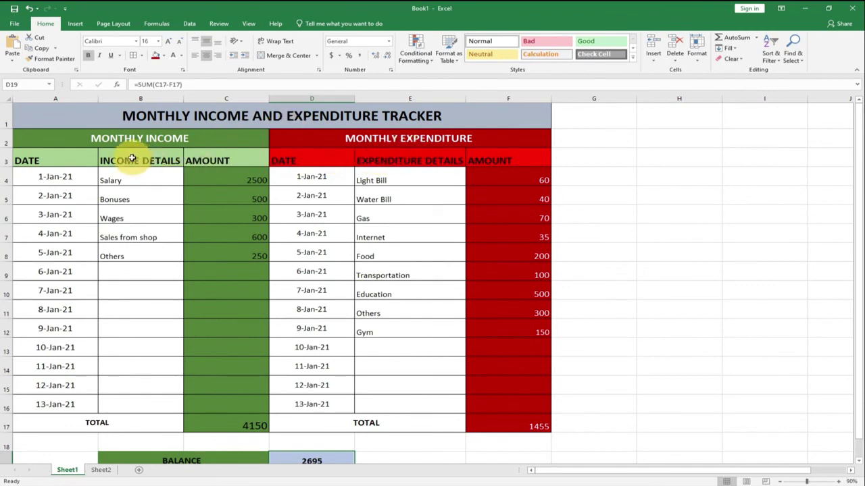
left_click(105, 469)
left_click_drag(37, 166, 193, 167)
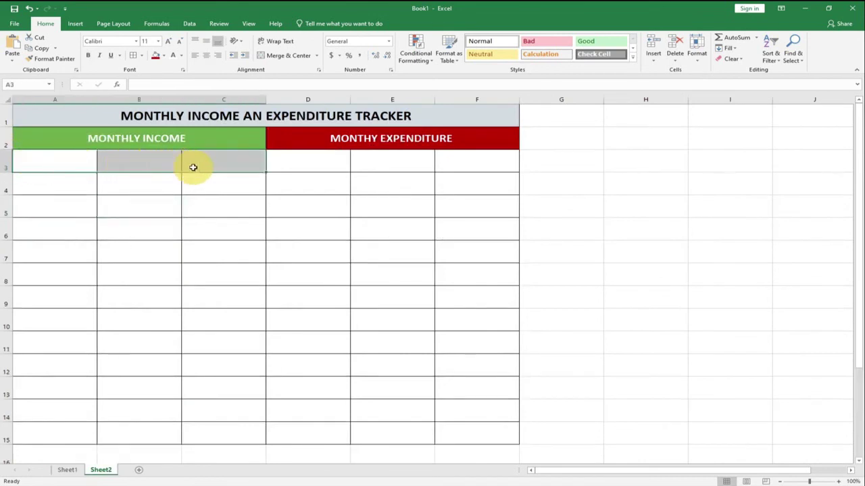
left_click(164, 57)
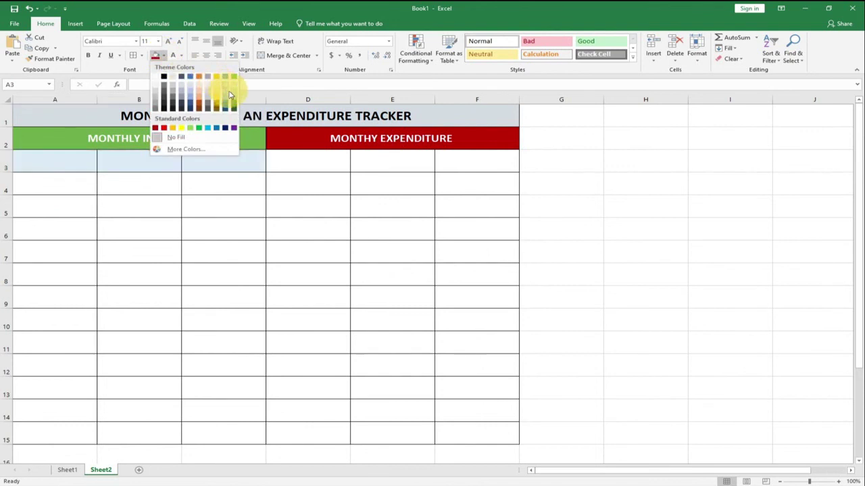
left_click(233, 102)
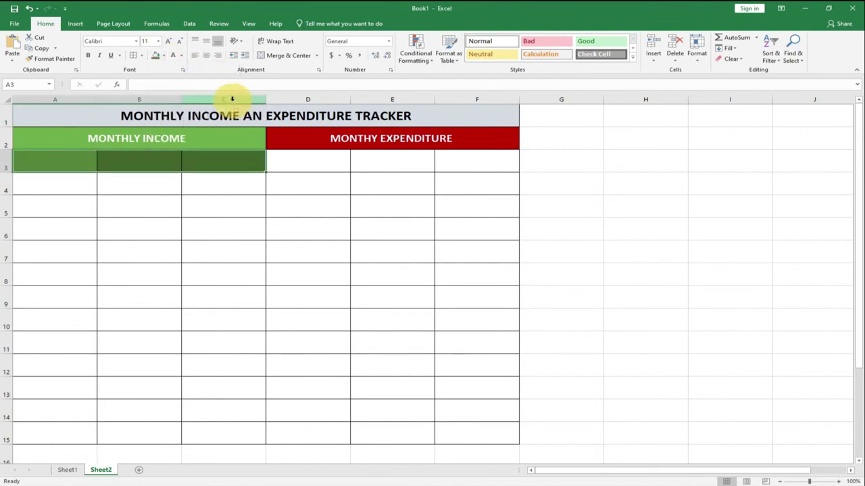
left_click(164, 56)
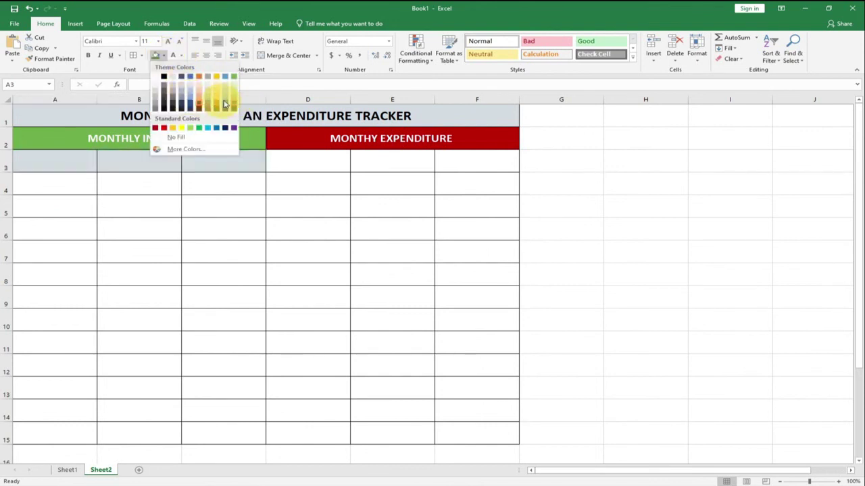
left_click(233, 100)
Fill the expenditure column header cells D3:F3 with standard red
left_click_drag(290, 161, 456, 163)
left_click(165, 55)
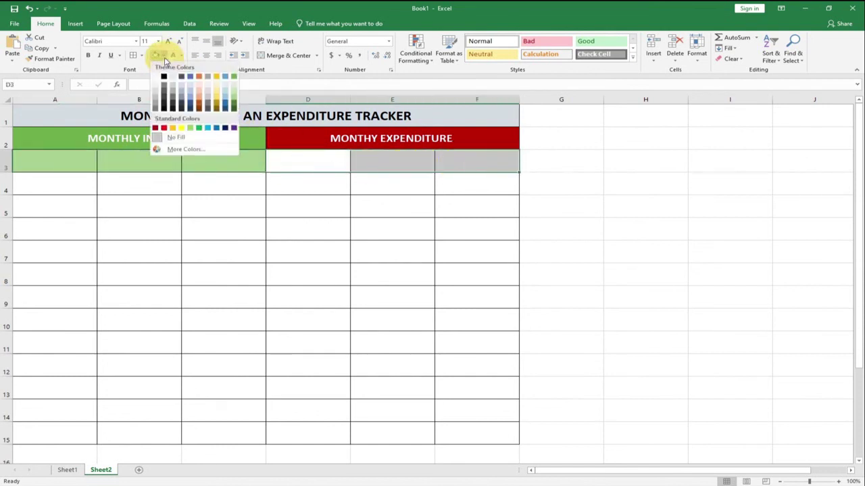
left_click(163, 128)
left_click(164, 164)
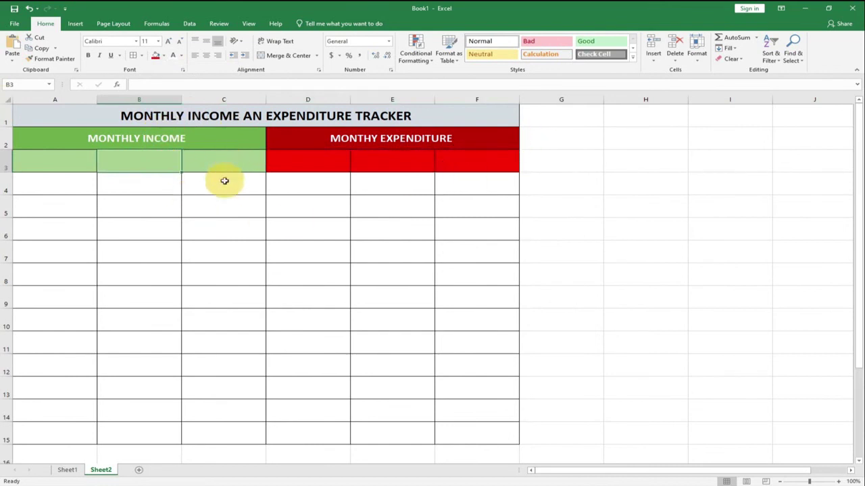
Select the range C3:C15 in the income section
left_click_drag(223, 162, 237, 430)
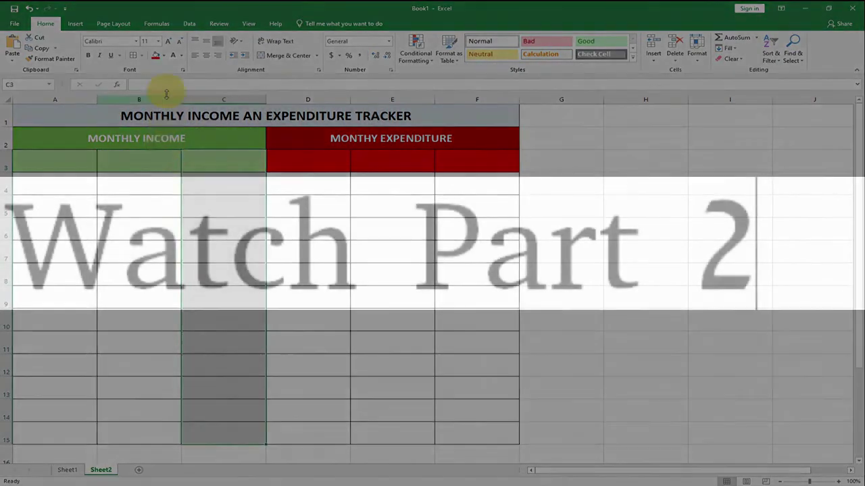